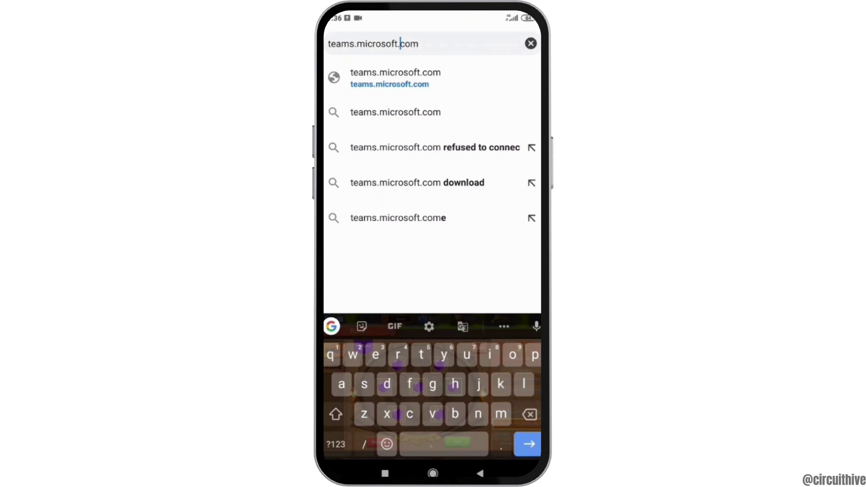
Go to teams.microsoft.com and continue in the Teams web app instead of downloading the desktop app
key("Return")
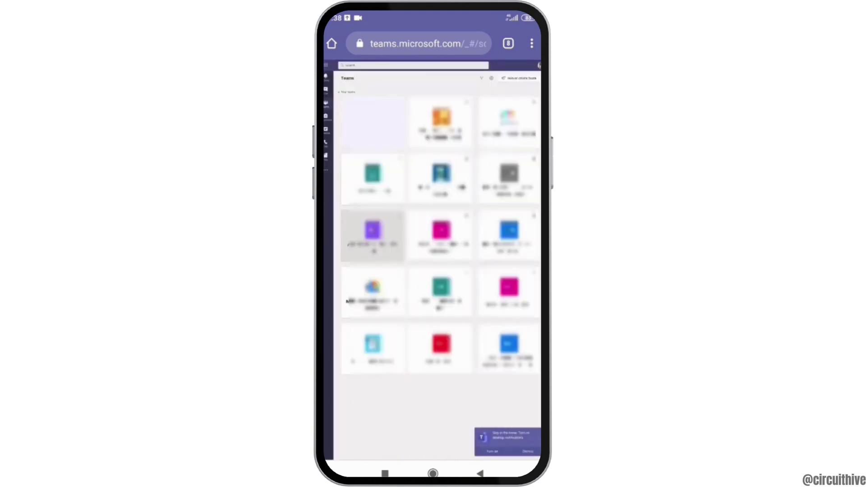
Open the AE team to load its General channel with Posts and Files
left_click(373, 233)
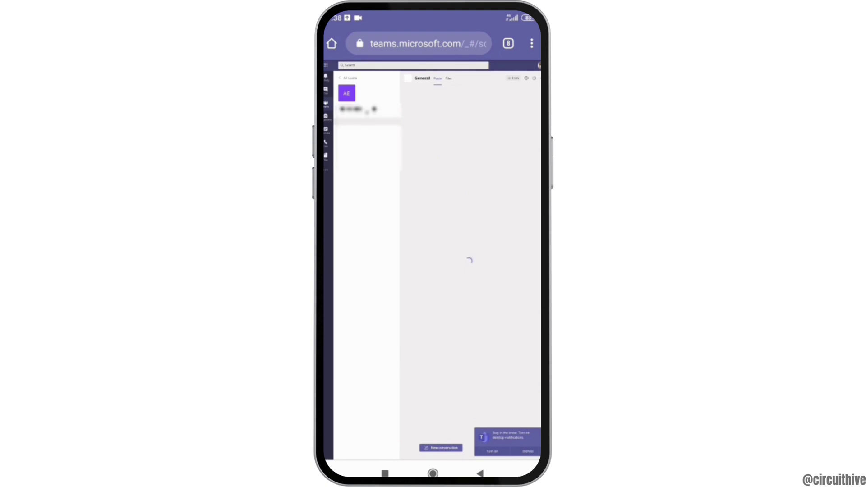